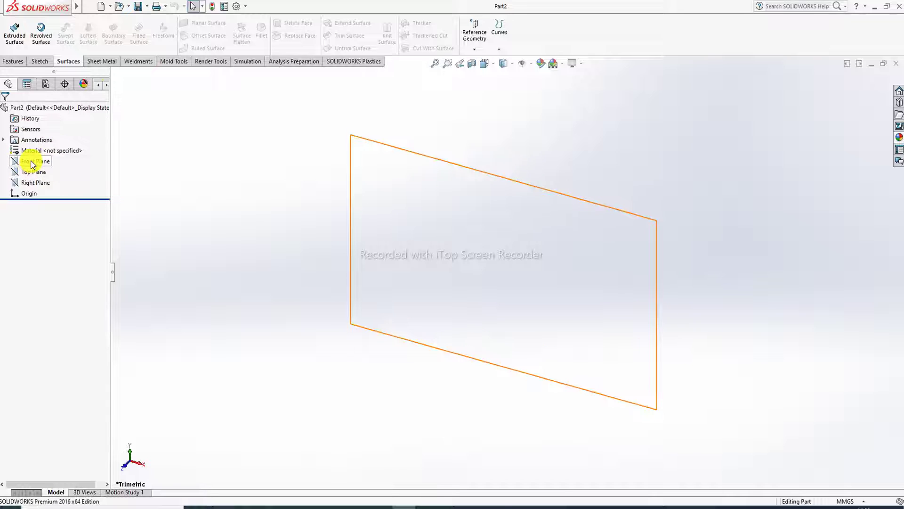
# Start a new sketch on the Front Plane.
pyautogui.click(32, 163)
pyautogui.click(39, 149)
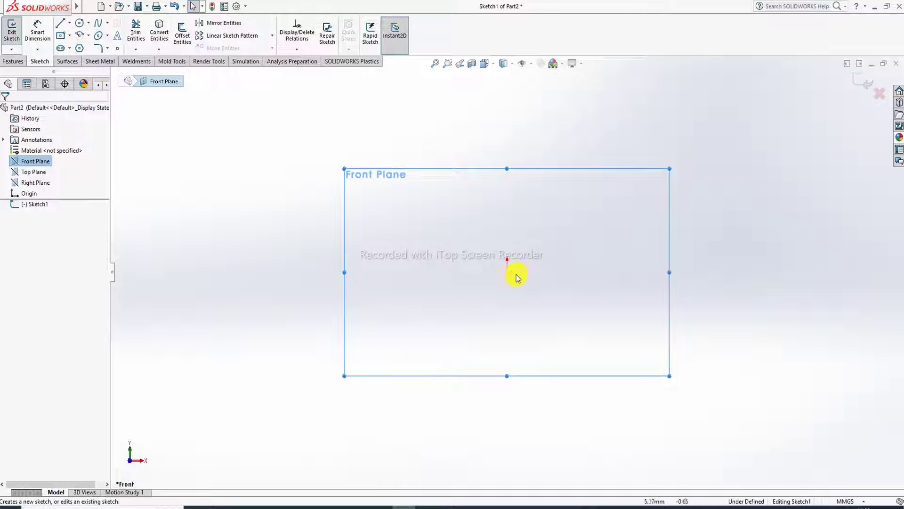
pyautogui.scroll(-1, 495, 289)
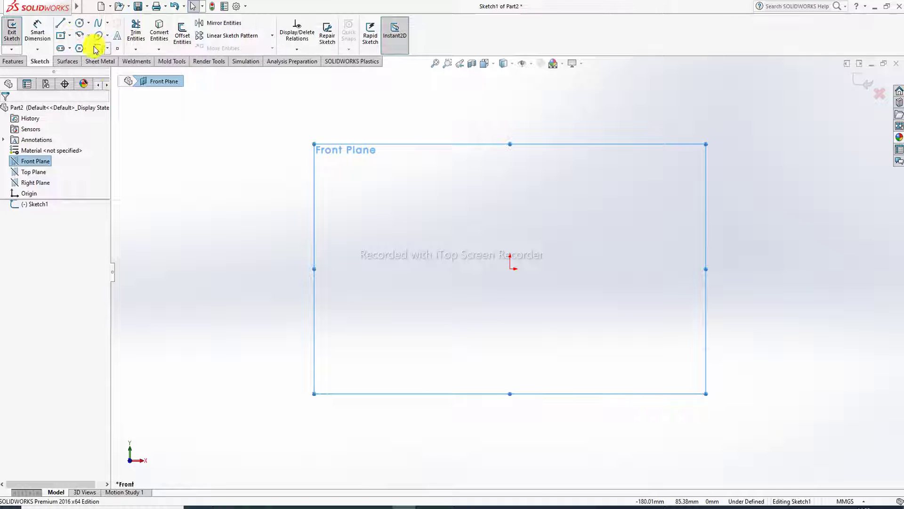
# Sketch an open profile beside the origin: a vertical line about 23 mm, a tangent semicircle of radius about 16 mm, and a vertical line about 27 mm.
pyautogui.click(60, 26)
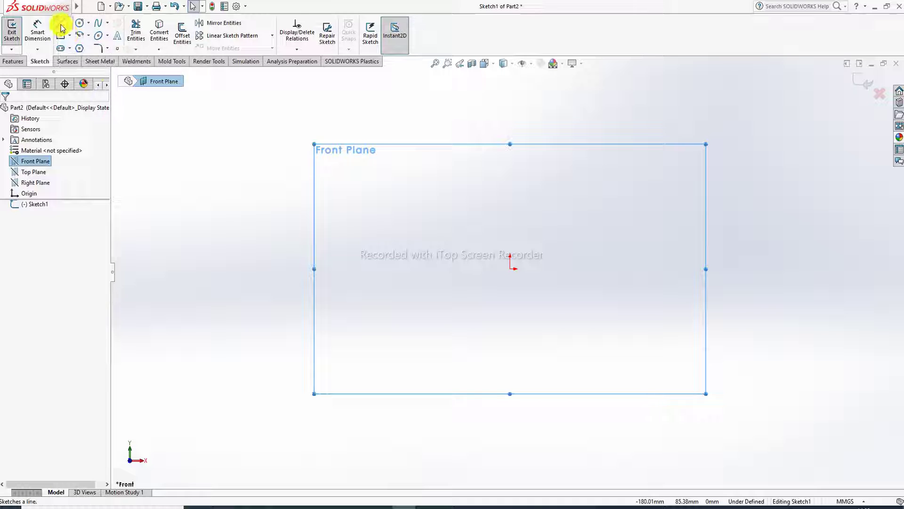
pyautogui.click(556, 269)
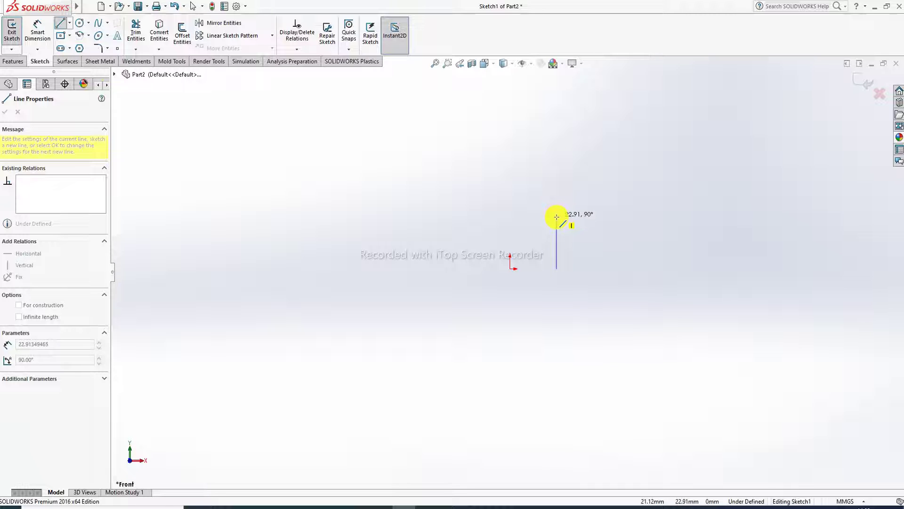
pyautogui.click(557, 242)
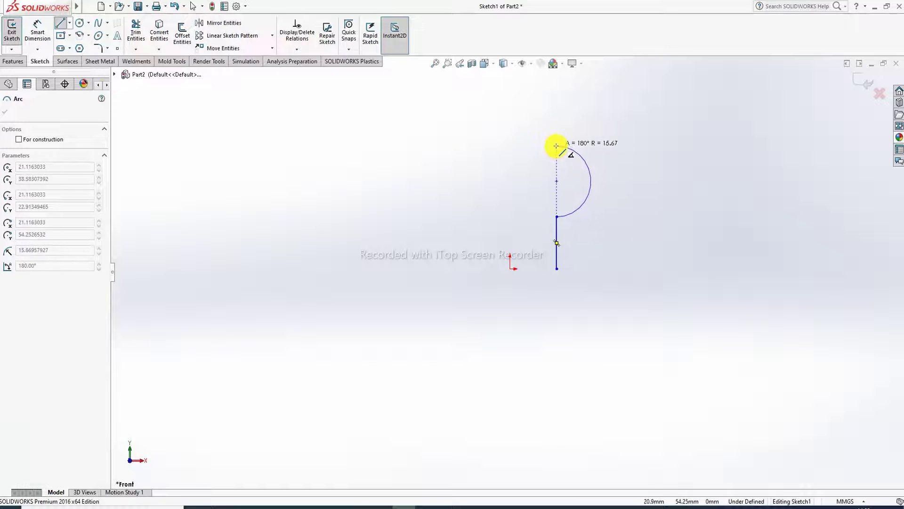
pyautogui.click(557, 146)
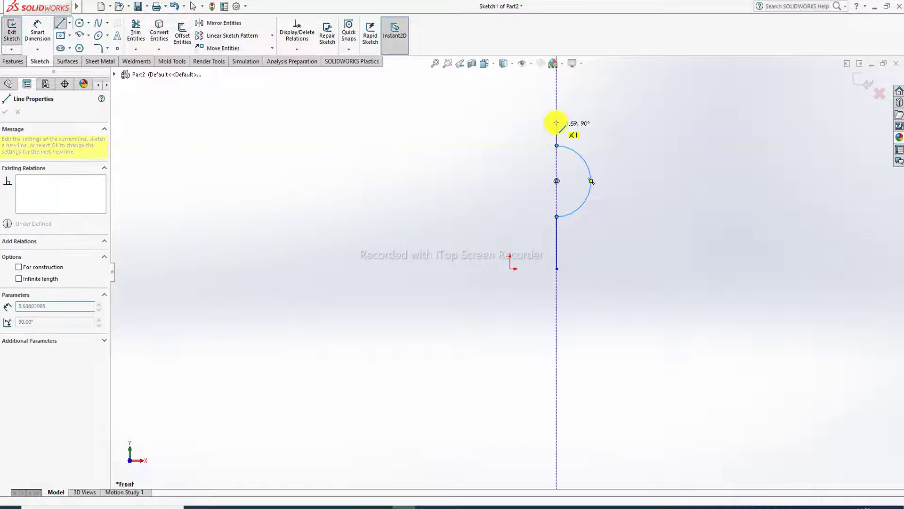
pyautogui.click(556, 84)
pyautogui.rightClick(620, 111)
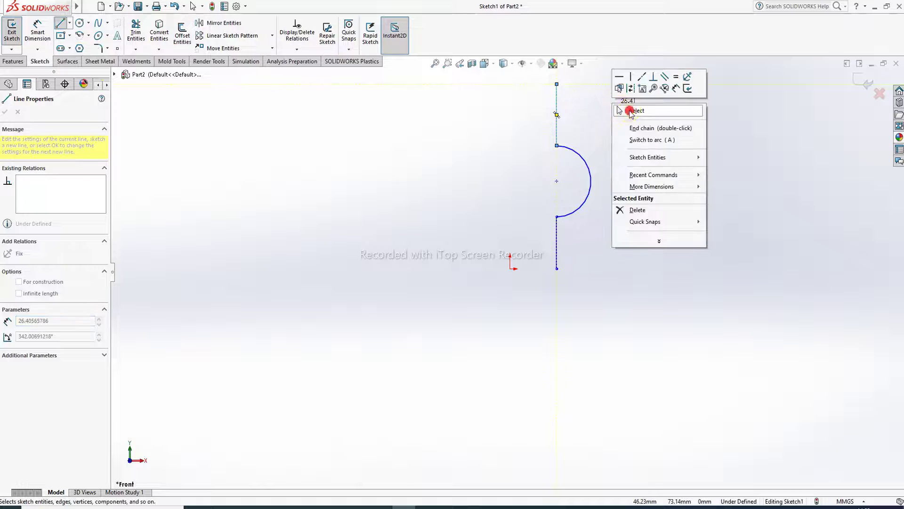
pyautogui.click(631, 112)
# Add an equal relation between the lower and upper vertical lines of the profile.
pyautogui.click(557, 124)
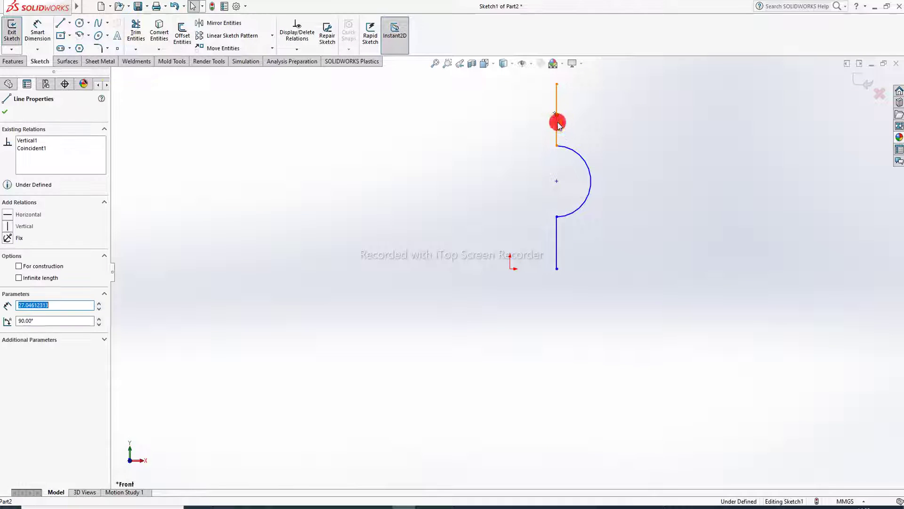
pyautogui.keyDown('ctrl'); pyautogui.click(557, 240); pyautogui.keyUp('ctrl')
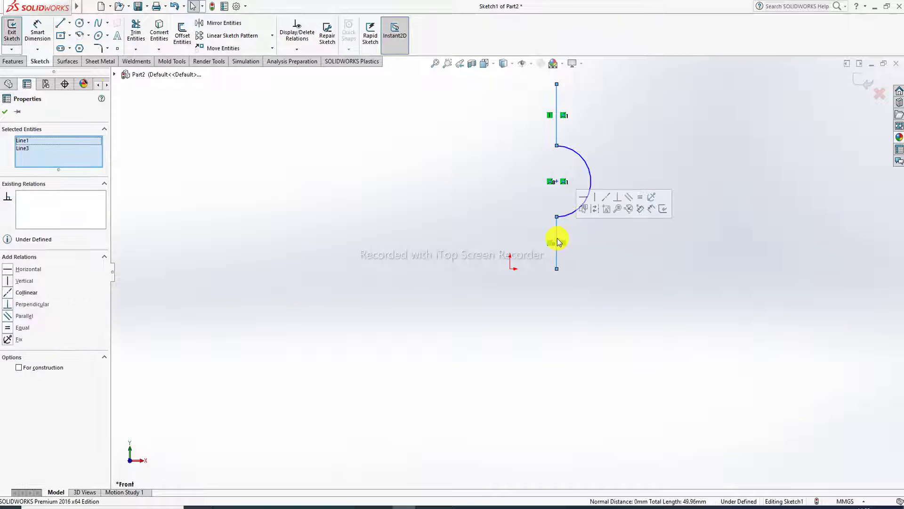
pyautogui.click(641, 200)
pyautogui.click(639, 138)
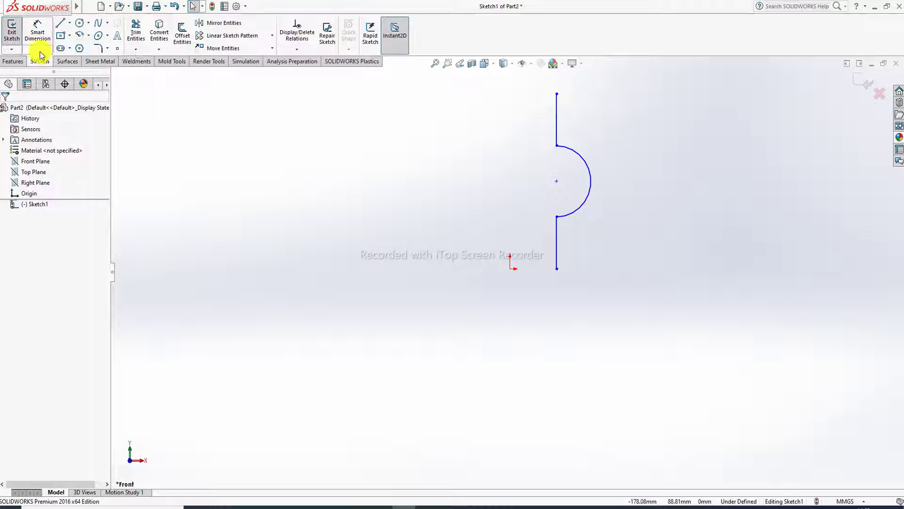
# Dimension the horizontal distance from the origin to the lower endpoint of the profile as 25 mm.
pyautogui.click(42, 37)
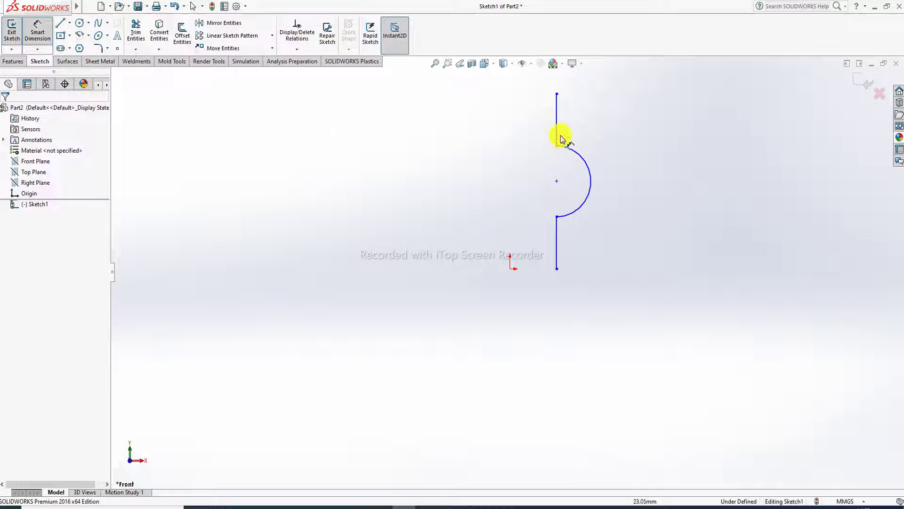
pyautogui.click(511, 270)
pyautogui.click(558, 270)
pyautogui.click(531, 290)
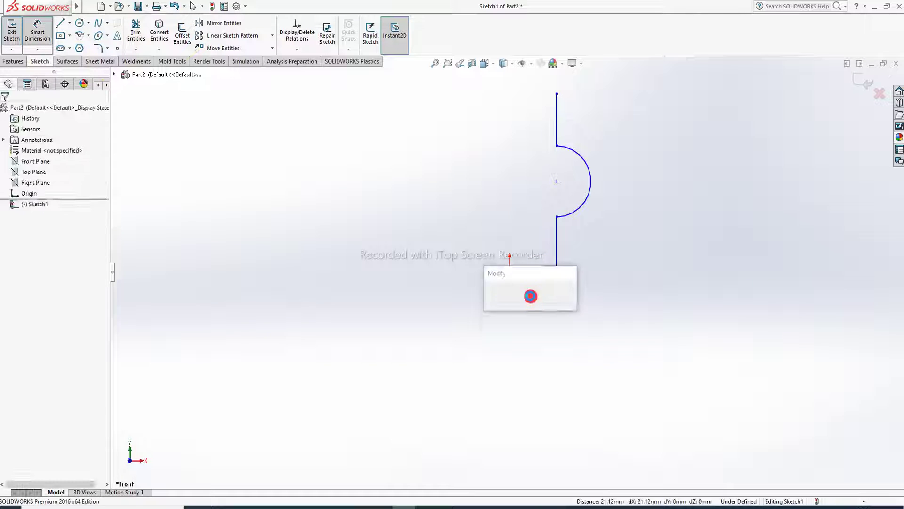
pyautogui.write('25')
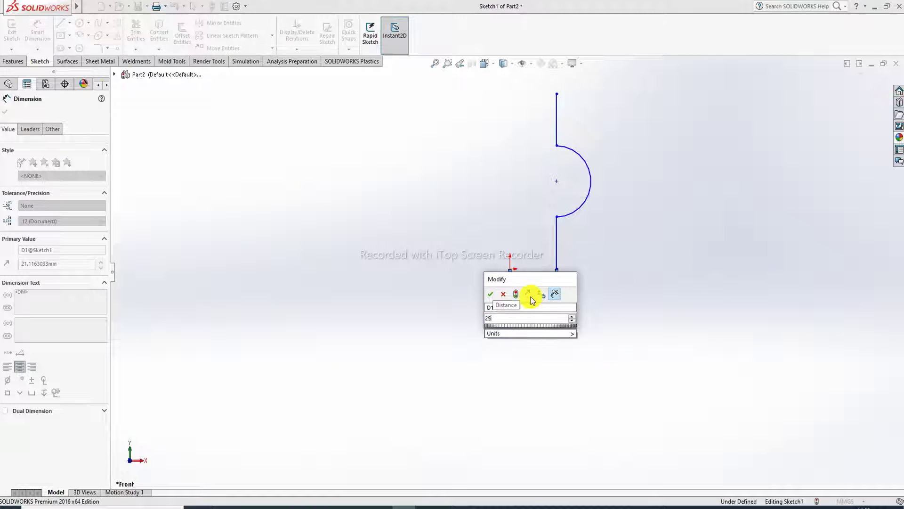
pyautogui.press('Return')
pyautogui.click(618, 259)
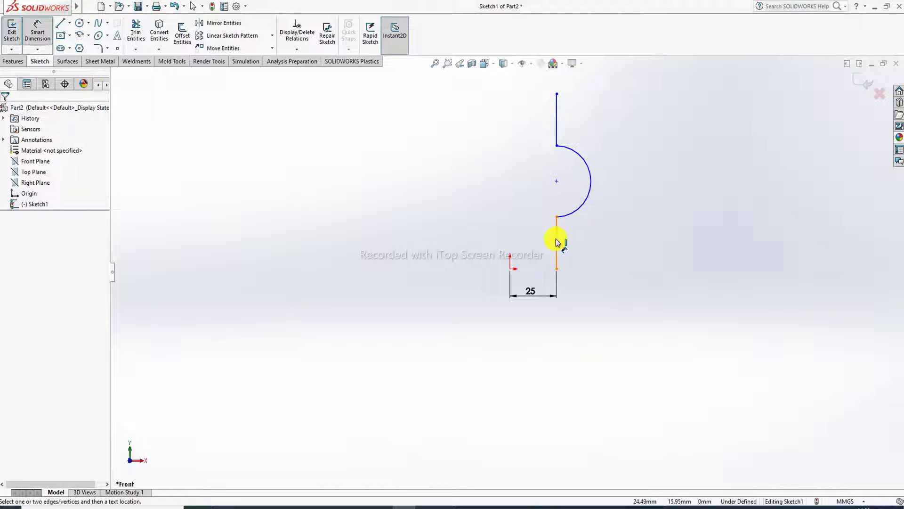
# Dimension the lower vertical line's length as 30 mm.
pyautogui.click(556, 243)
pyautogui.click(569, 247)
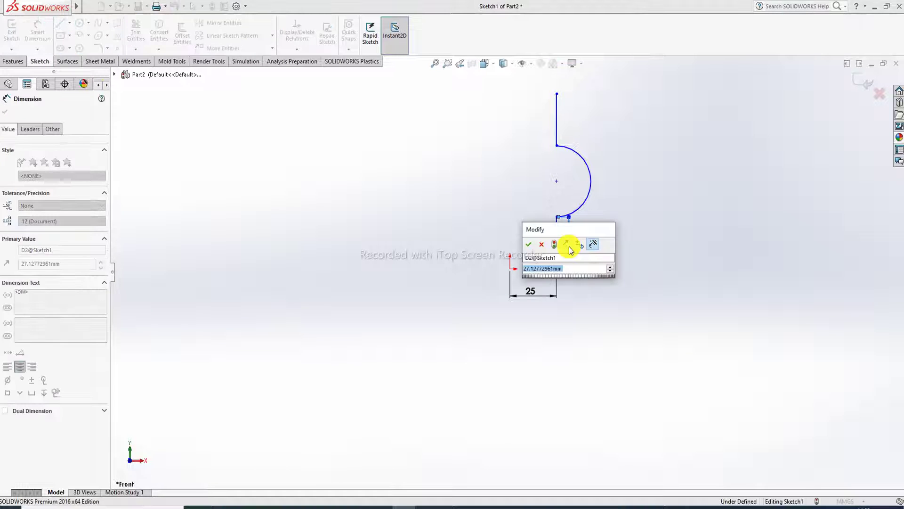
pyautogui.write('30')
pyautogui.press('Return')
pyautogui.click(630, 187)
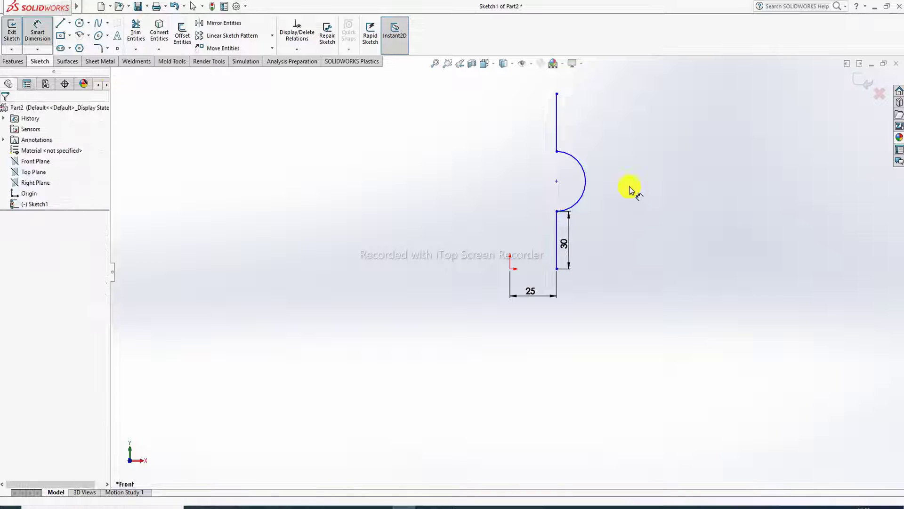
# Dimension the semicircular arc with a radius of 25 mm.
pyautogui.click(590, 176)
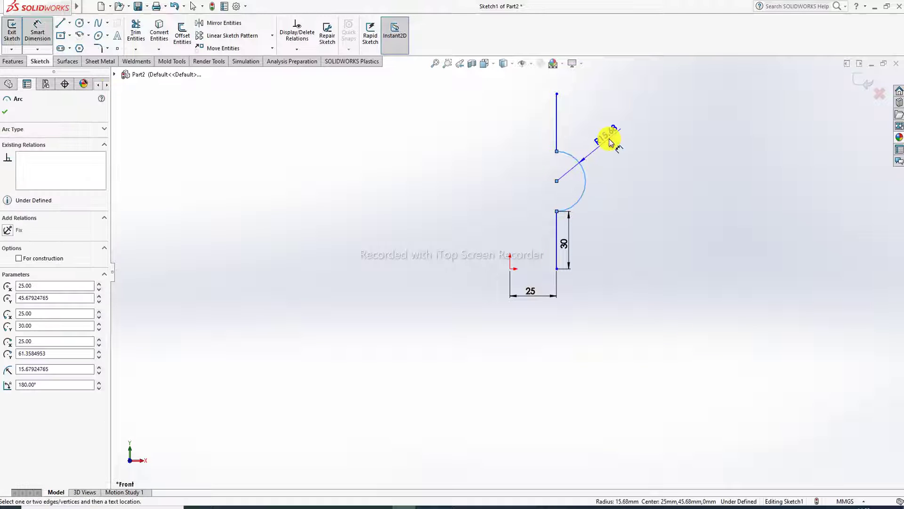
pyautogui.click(610, 142)
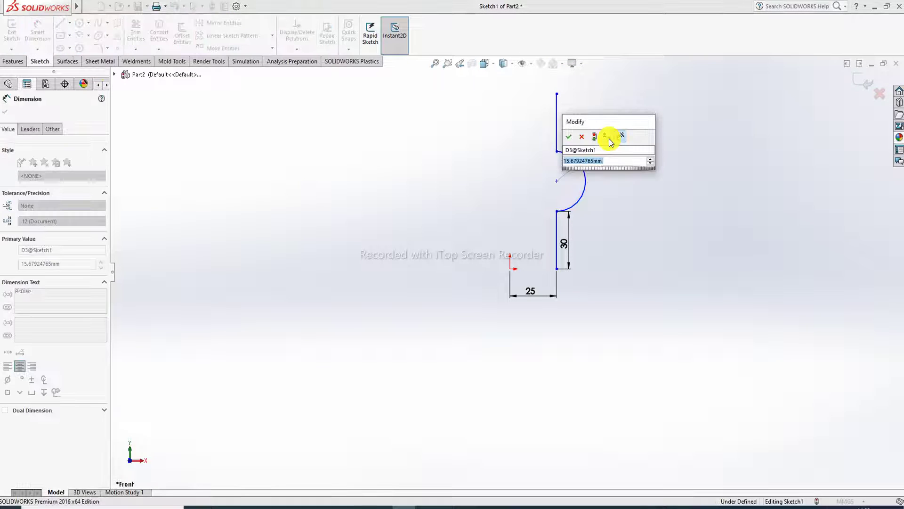
pyautogui.write('3')
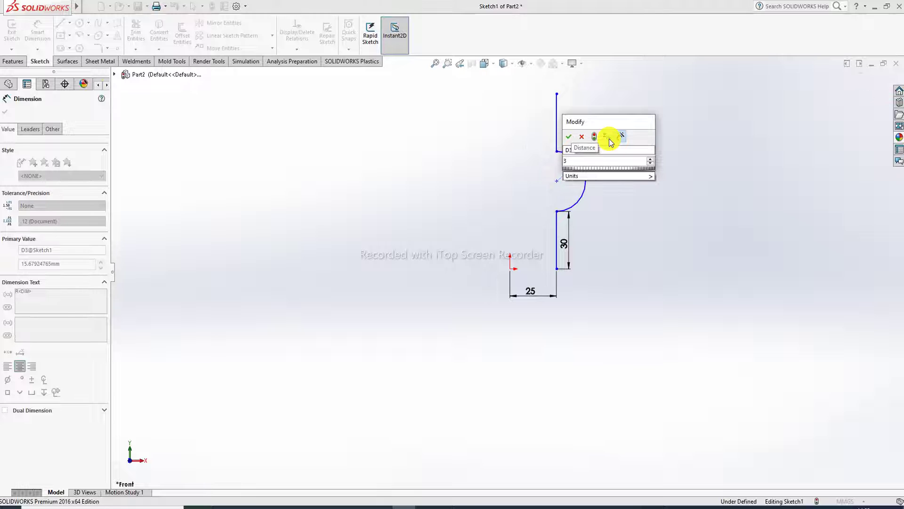
pyautogui.press('BackSpace')
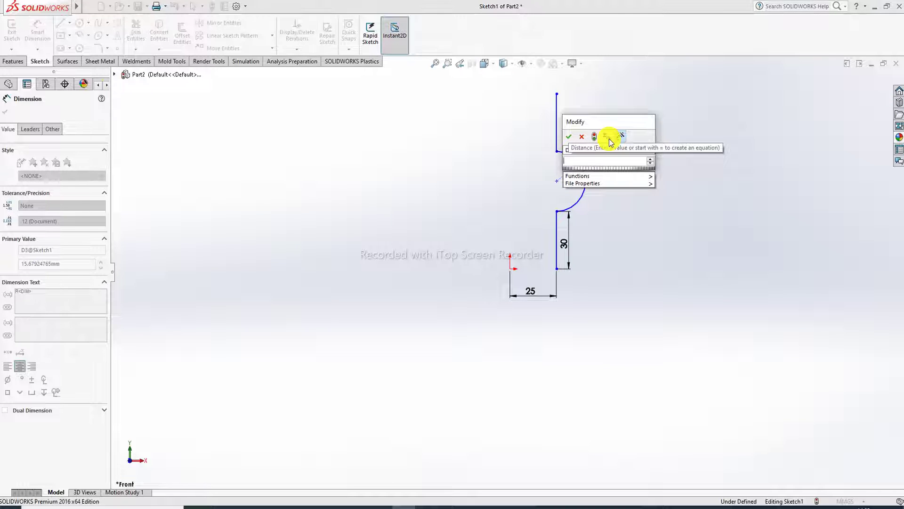
pyautogui.write('25')
pyautogui.press('Return')
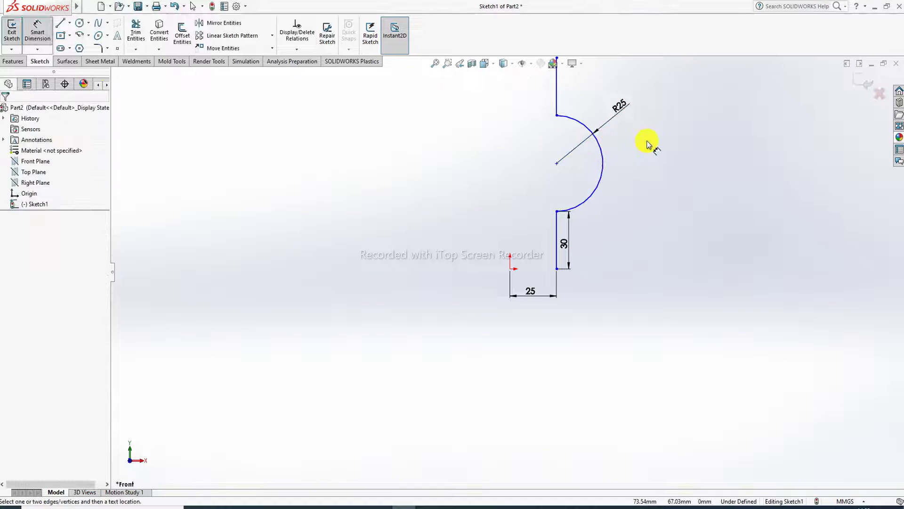
# Finish dimensioning and reposition the lower line's length dimension and the arc's radius dimension clear of the profile.
pyautogui.scroll(2, 634, 133)
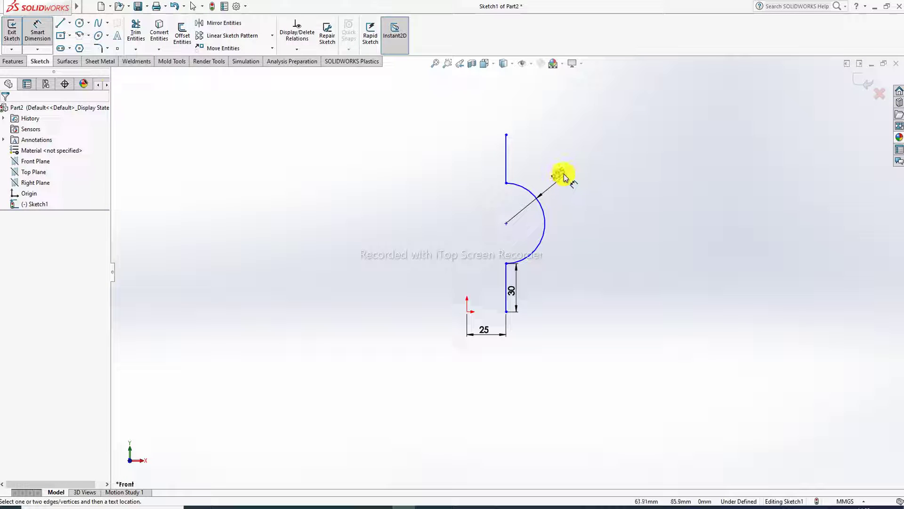
pyautogui.click(564, 176)
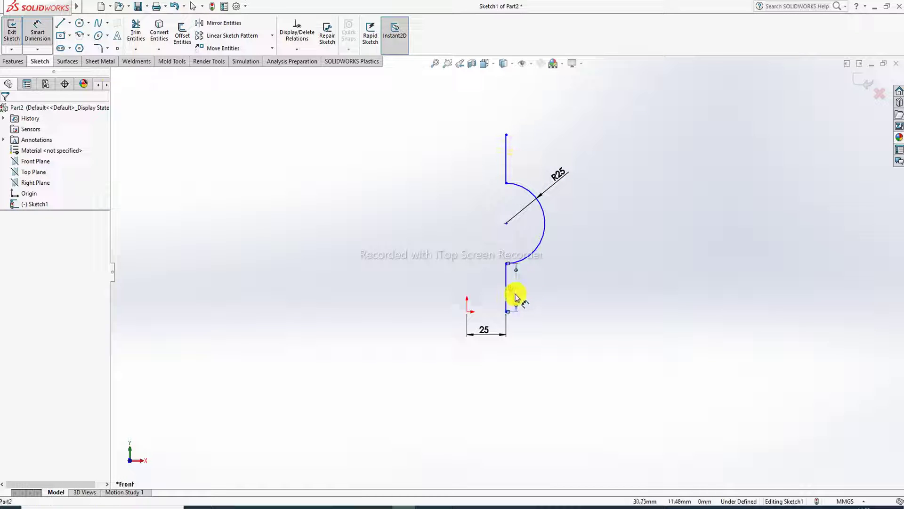
pyautogui.click(516, 292)
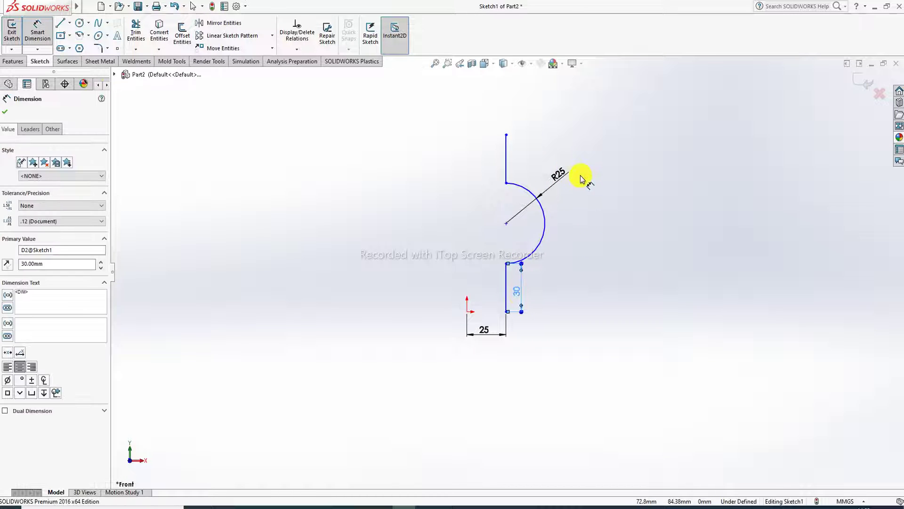
pyautogui.click(507, 149)
pyautogui.press('Escape')
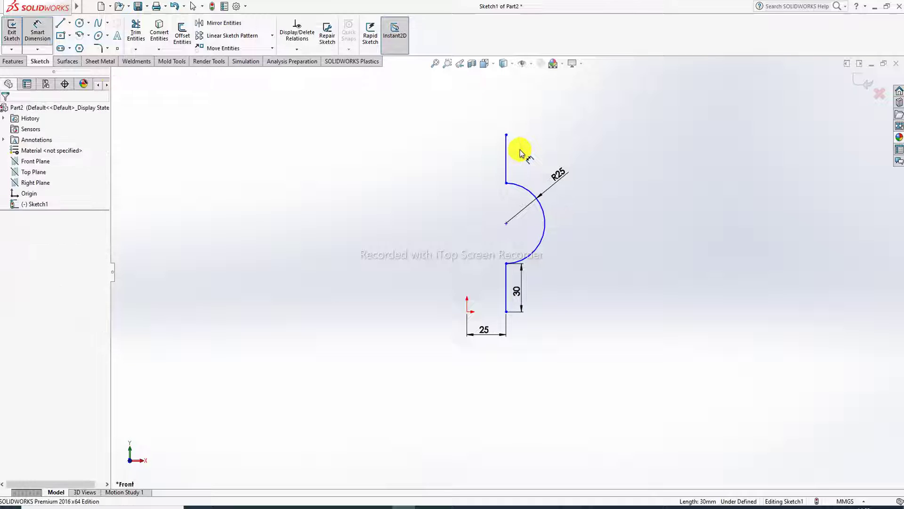
pyautogui.rightClick(584, 104)
pyautogui.click(609, 133)
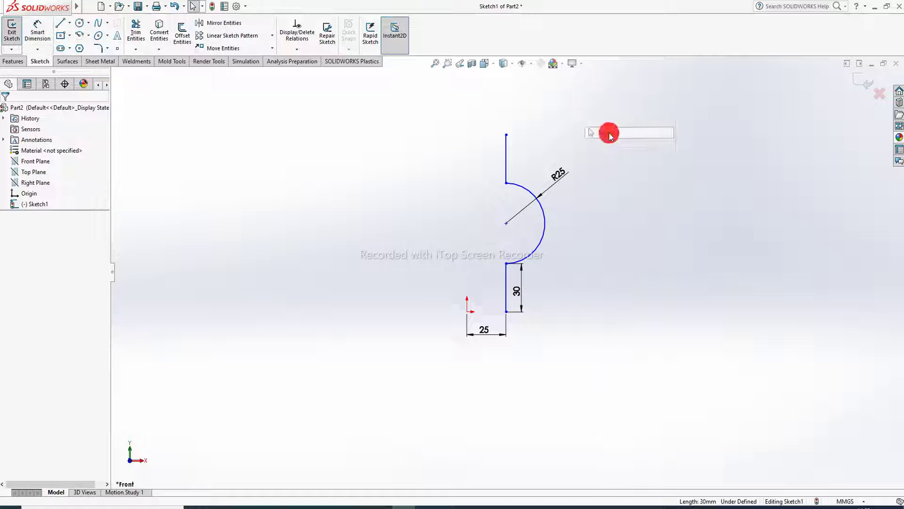
pyautogui.click(513, 297)
pyautogui.click(619, 223)
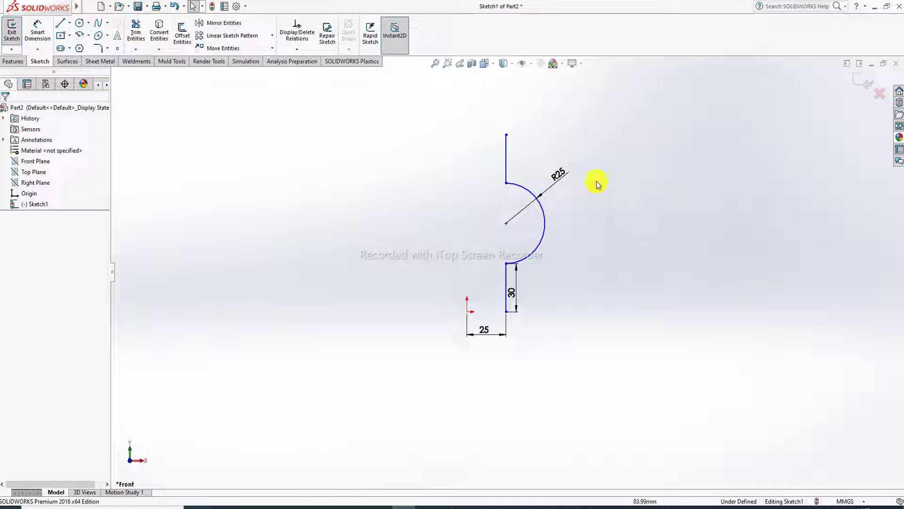
pyautogui.moveTo(559, 176); pyautogui.dragTo(574, 180)
pyautogui.click(618, 157)
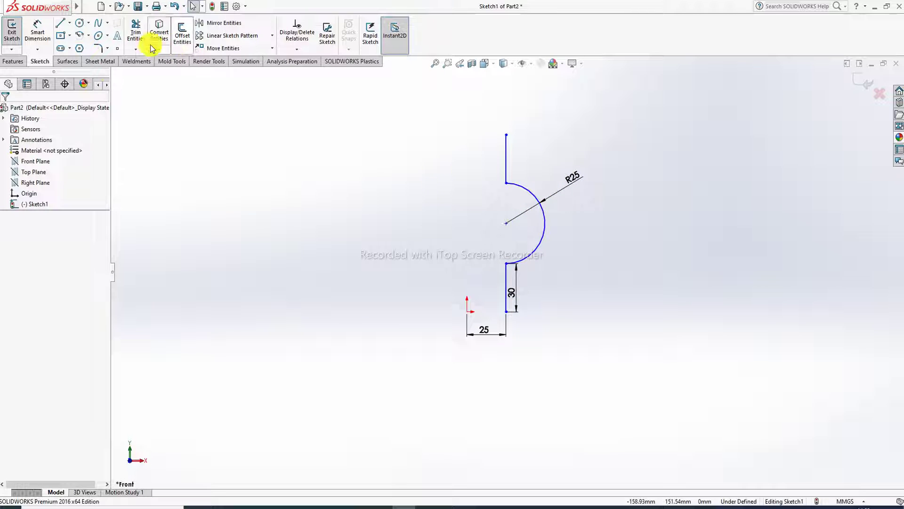
# Draw a vertical line about 128 mm long upward from the origin and convert it to construction geometry.
pyautogui.click(69, 23)
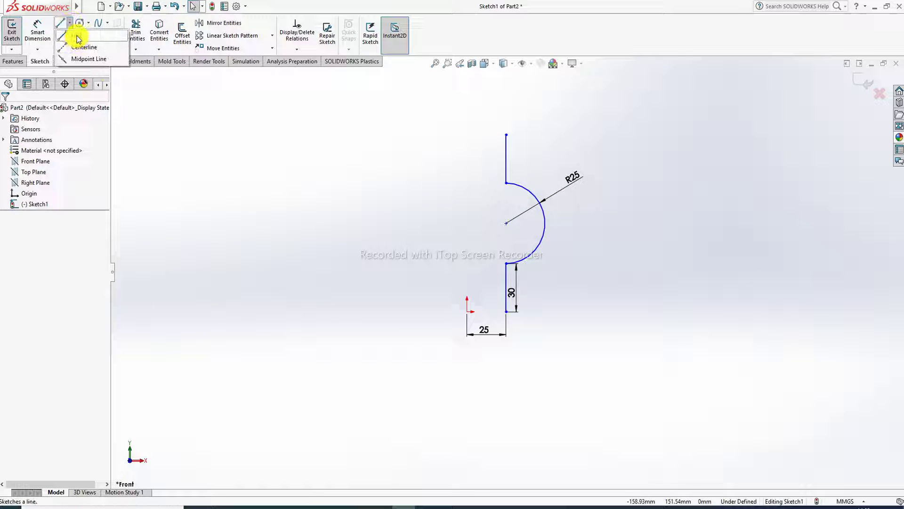
pyautogui.click(77, 37)
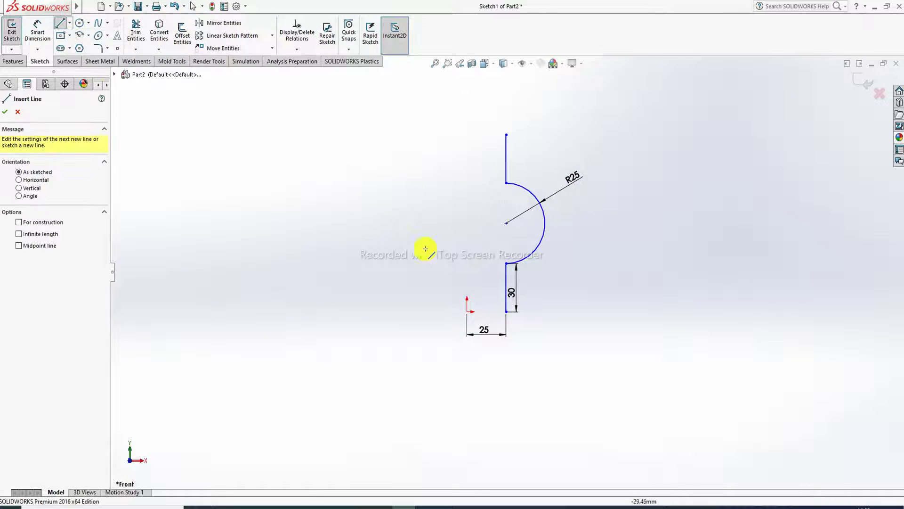
pyautogui.click(467, 313)
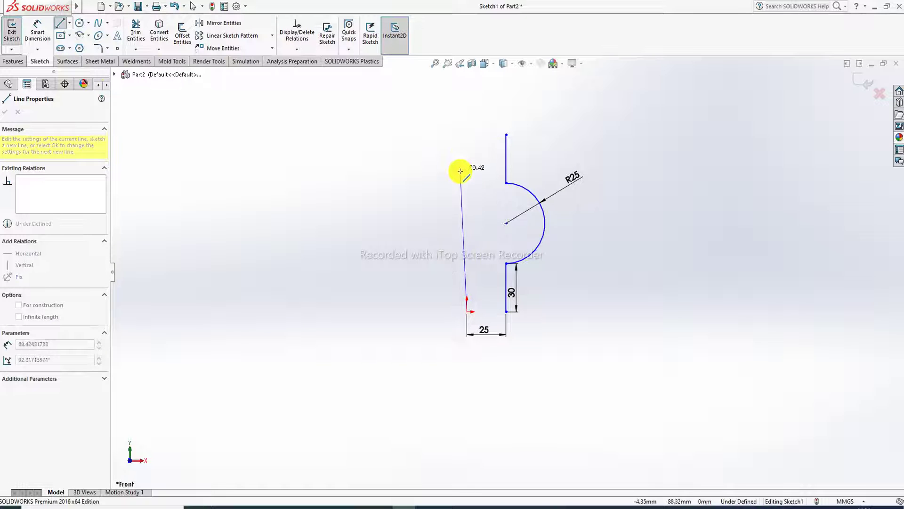
pyautogui.click(466, 106)
pyautogui.rightClick(498, 109)
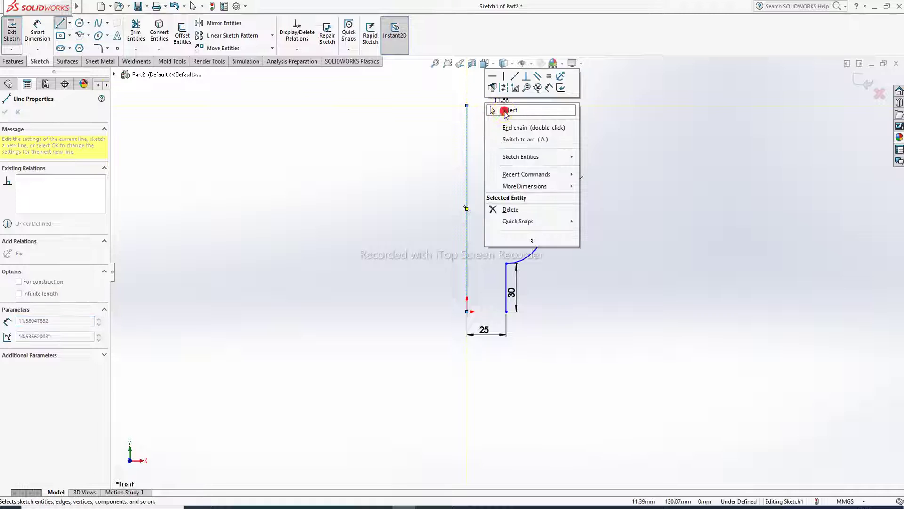
pyautogui.click(505, 112)
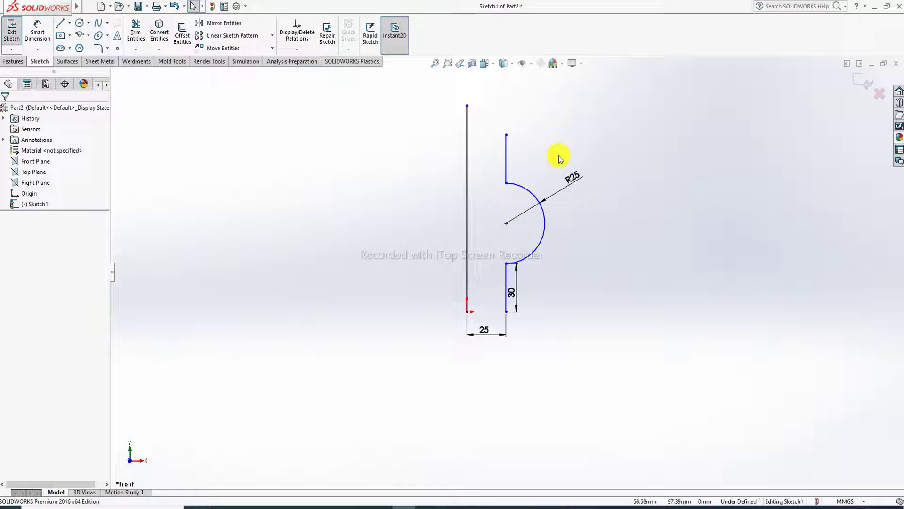
pyautogui.click(466, 189)
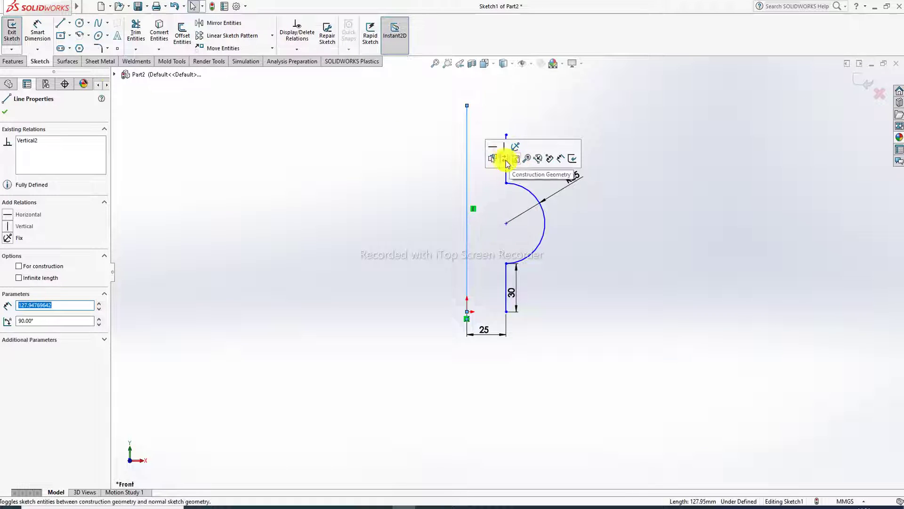
pyautogui.click(504, 160)
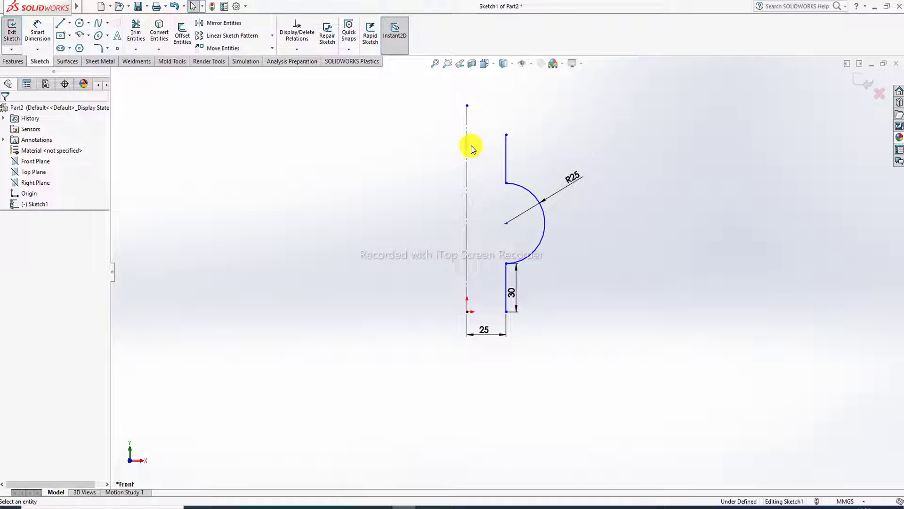
pyautogui.scroll(1, 588, 141)
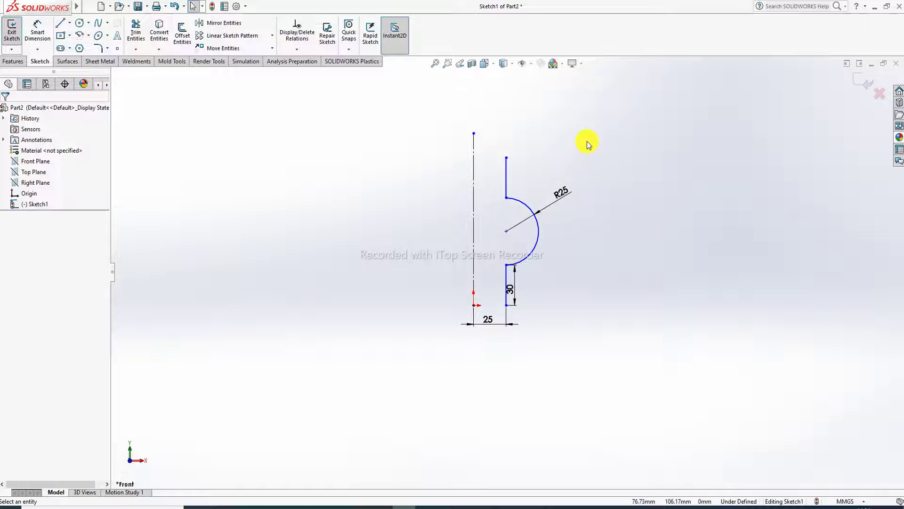
pyautogui.scroll(-1, 557, 167)
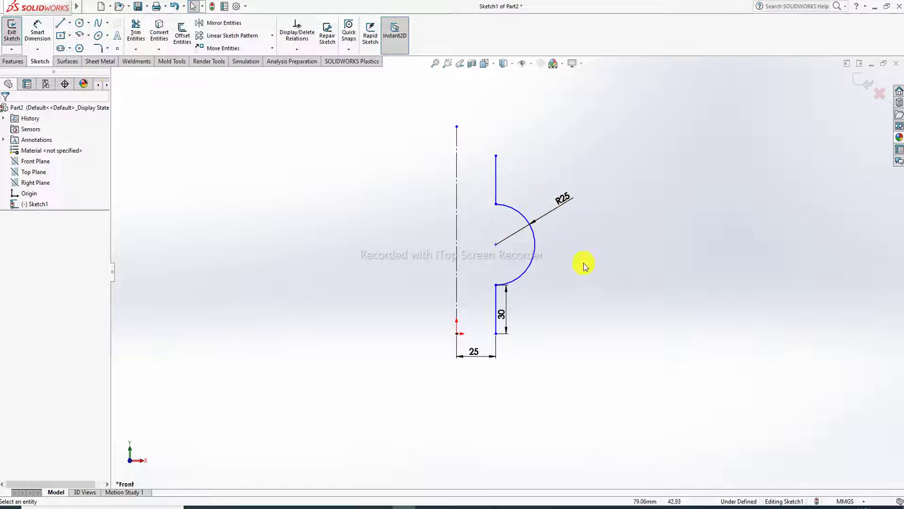
pyautogui.moveTo(496, 156)
pyautogui.mouseDown()
pyautogui.moveTo(498, 136)
pyautogui.moveTo(497, 155)
pyautogui.mouseUp()
pyautogui.click(642, 168)
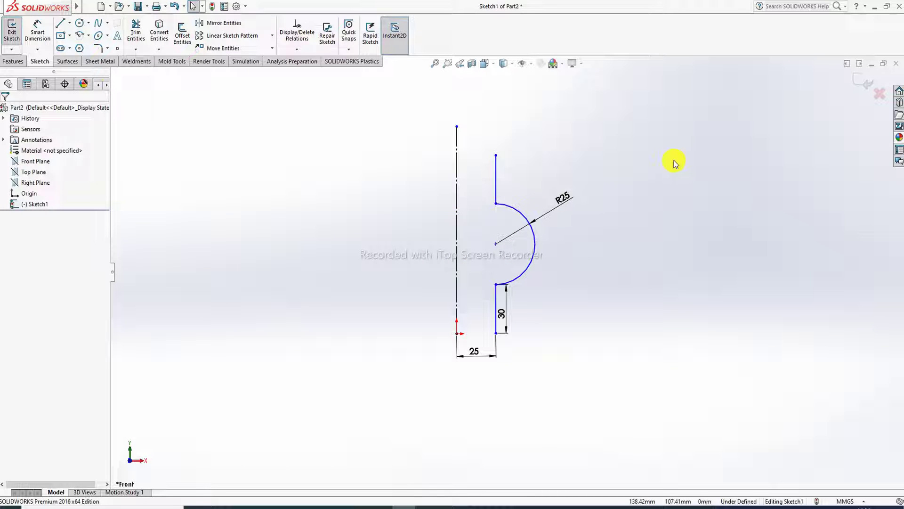
# Set the lower vertical line's length dimension to 40 mm and exit the sketch.
pyautogui.click(502, 313)
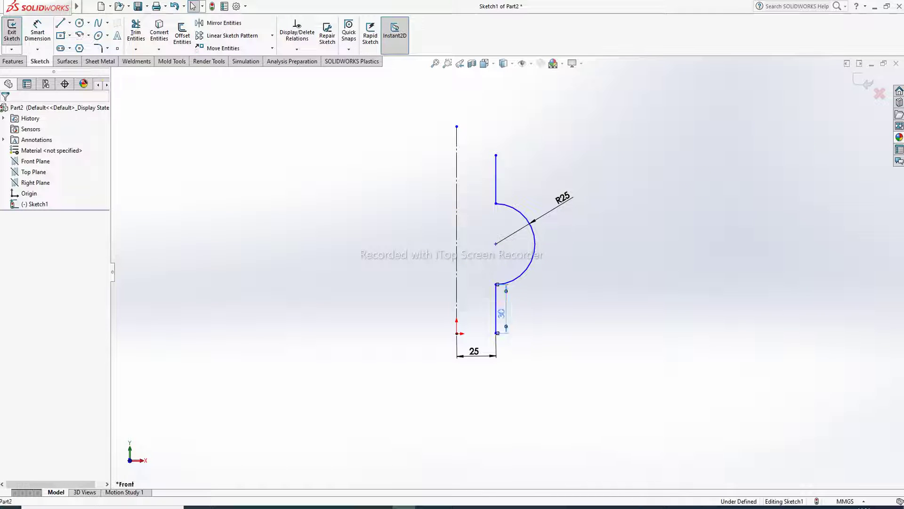
pyautogui.doubleClick(503, 315)
pyautogui.write('4')
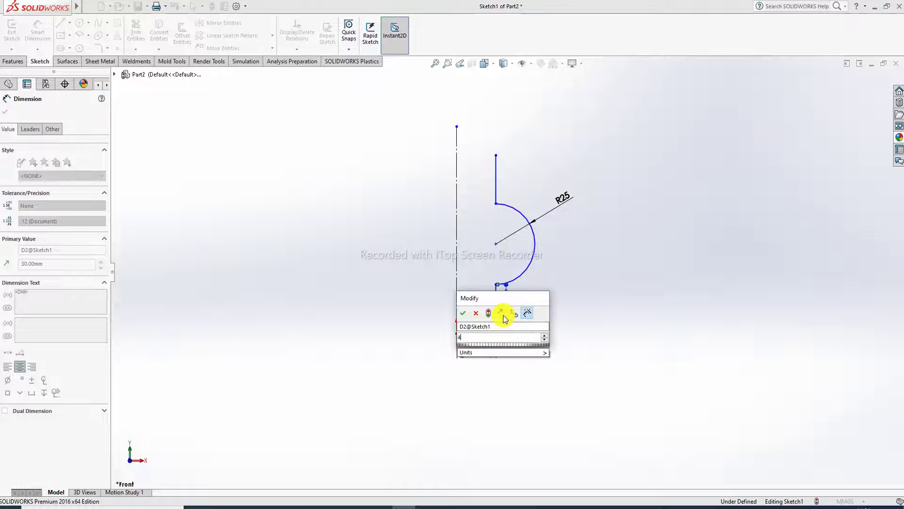
pyautogui.write('0')
pyautogui.press('Return')
pyautogui.click(638, 244)
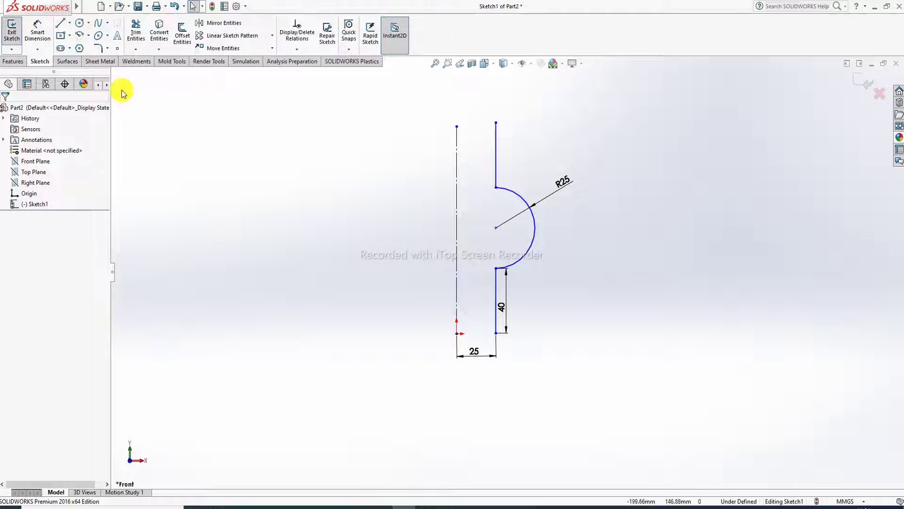
pyautogui.click(68, 61)
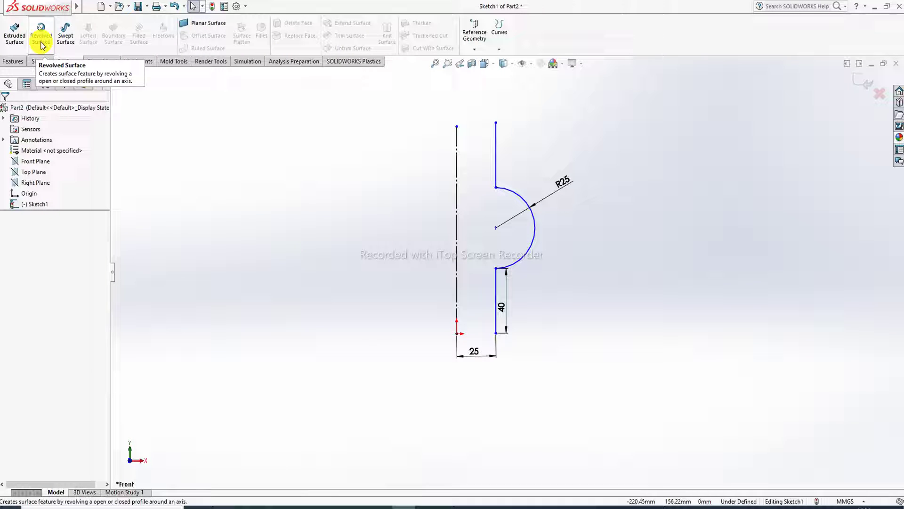
pyautogui.click(862, 85)
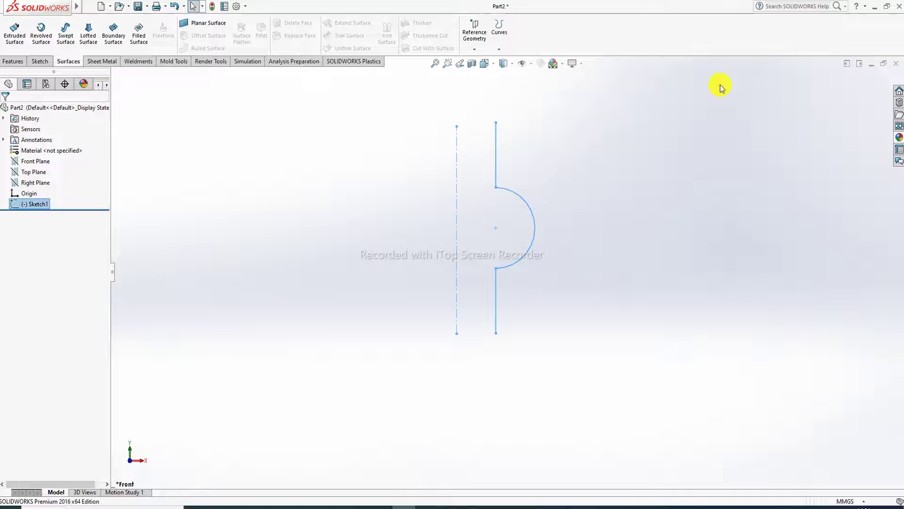
pyautogui.click(42, 38)
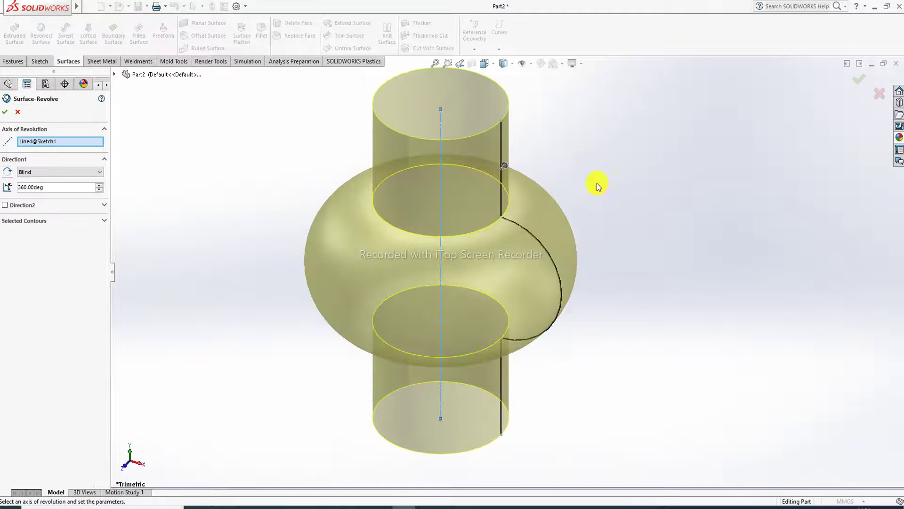
pyautogui.moveTo(525, 140); pyautogui.dragTo(564, 208, button='middle')
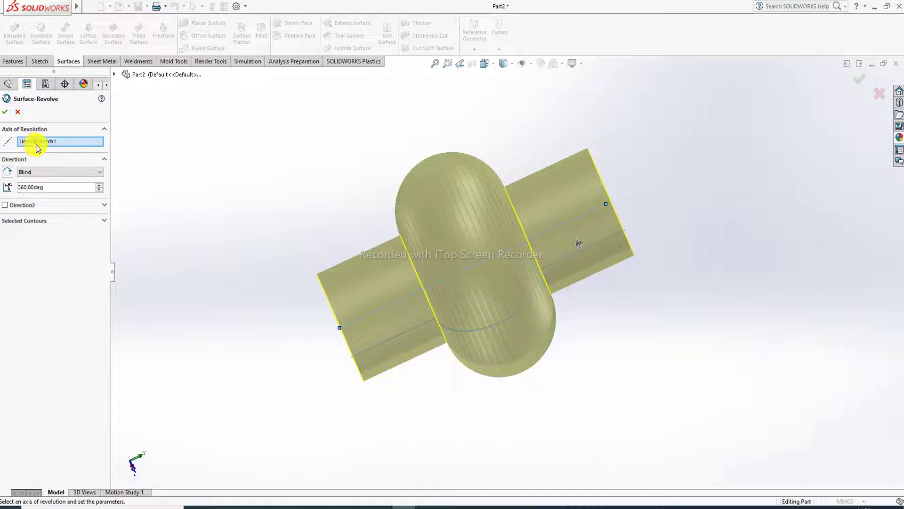
pyautogui.rightClick(65, 138)
pyautogui.click(89, 145)
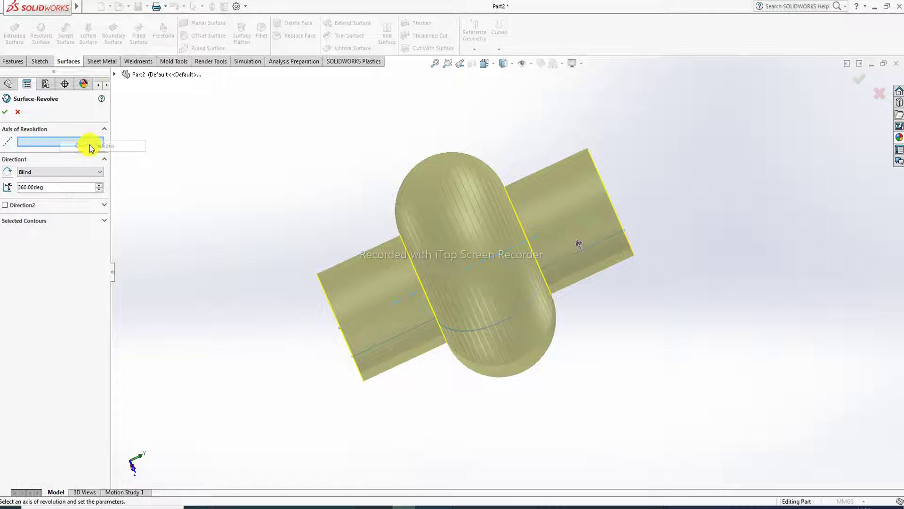
pyautogui.click(18, 111)
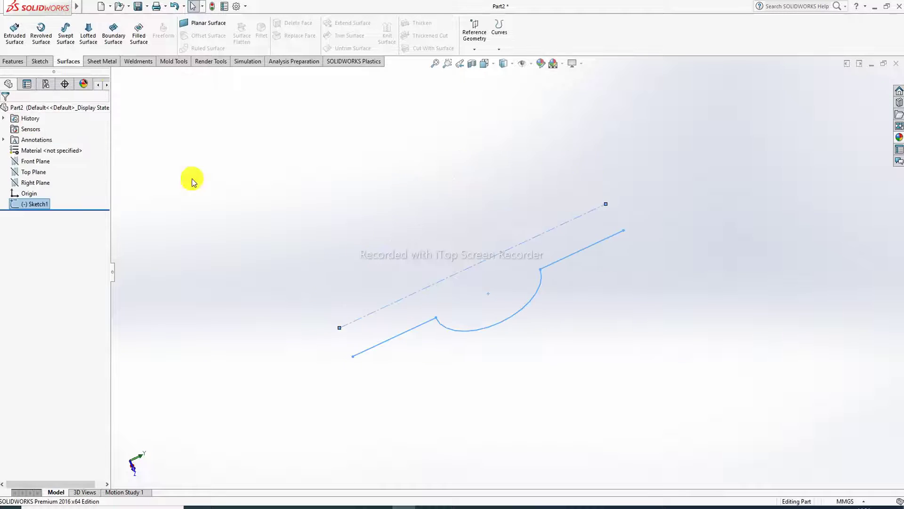
pyautogui.click(41, 34)
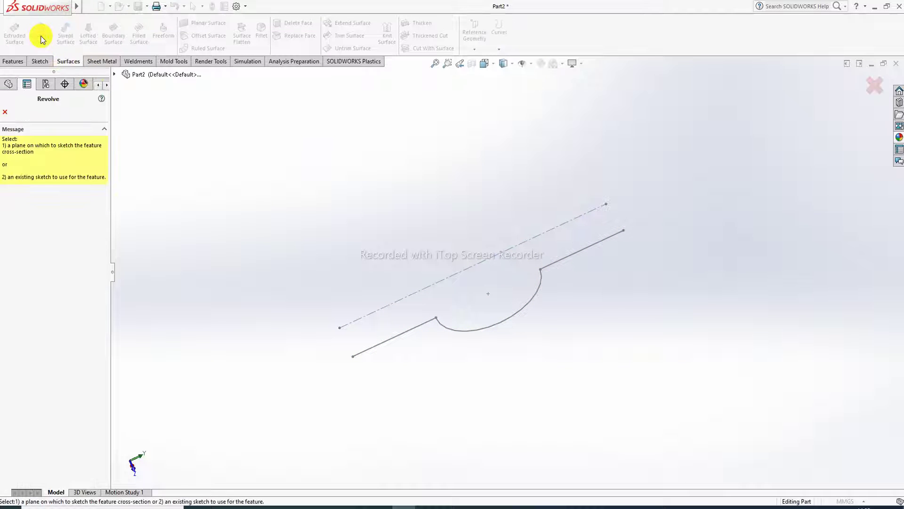
pyautogui.click(5, 113)
# Create a revolved surface from the profile sketch, turning it 360° about the construction line.
pyautogui.click(35, 203)
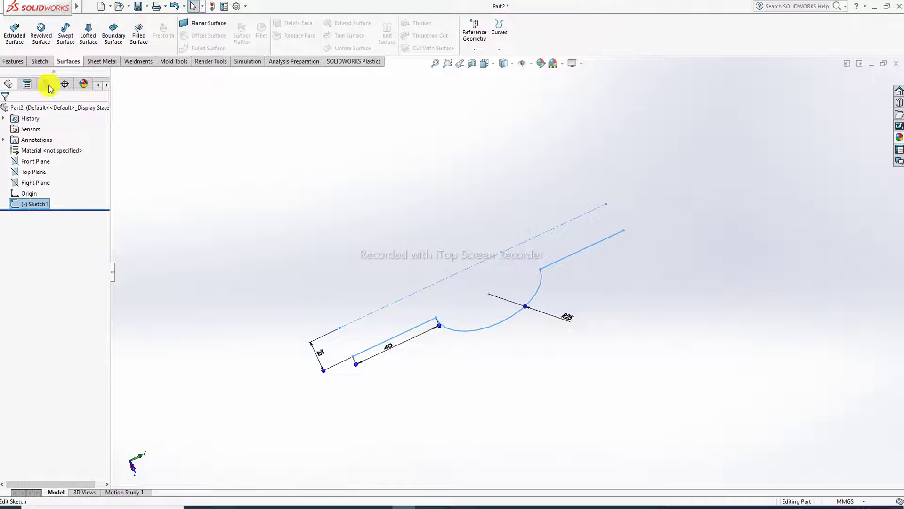
pyautogui.click(41, 34)
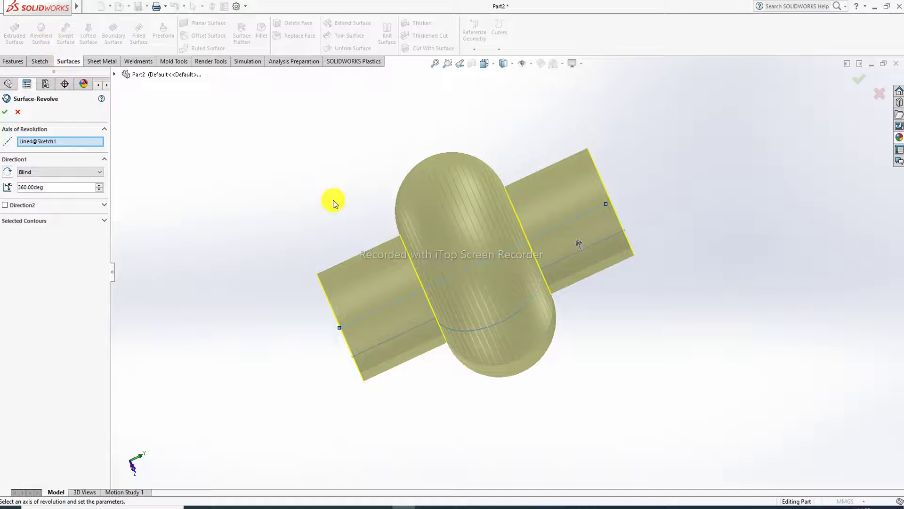
pyautogui.moveTo(333, 203); pyautogui.dragTo(315, 174, button='middle')
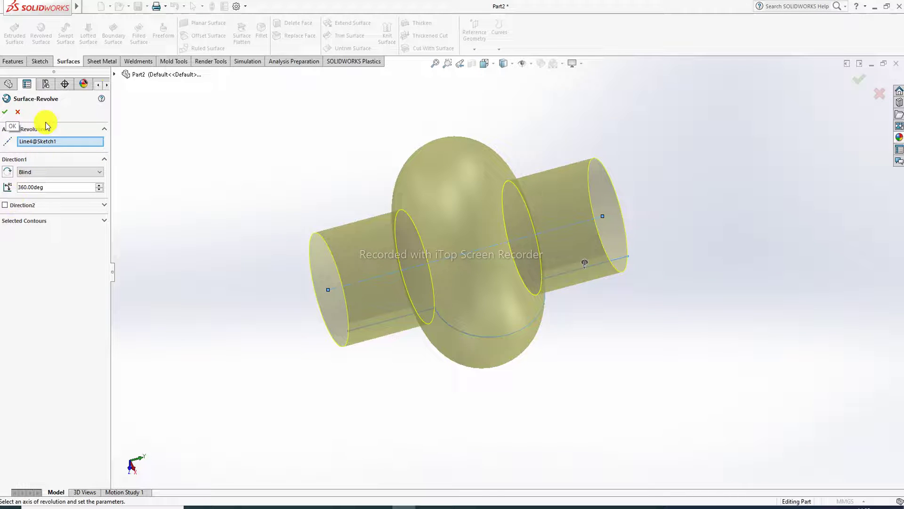
pyautogui.click(7, 112)
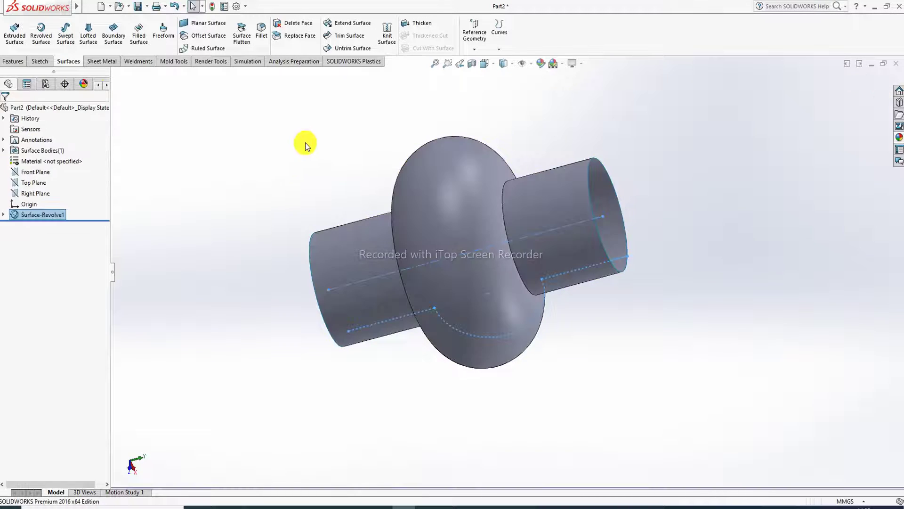
# Change the scene behind the revolved surface to a plain white background.
pyautogui.click(564, 63)
pyautogui.click(575, 25)
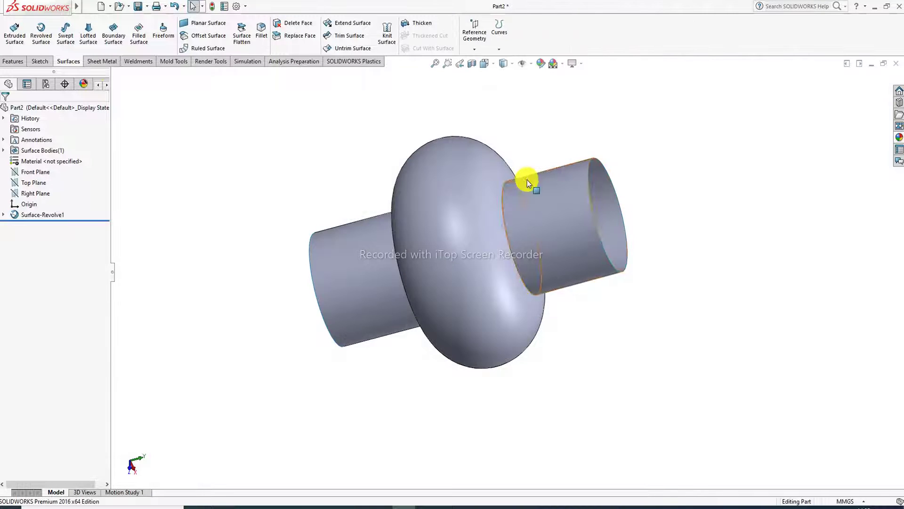
pyautogui.moveTo(513, 197); pyautogui.dragTo(541, 122, button='middle')
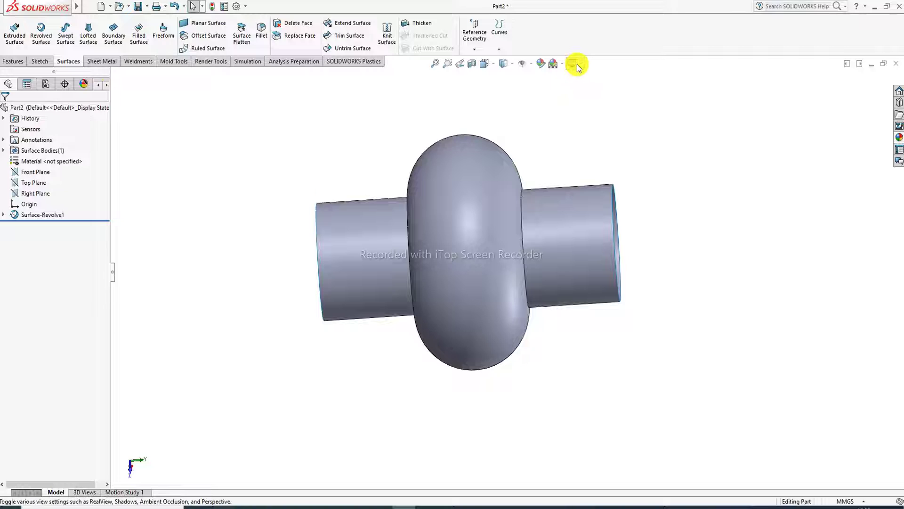
# Turn on the Cartoon view setting for the model display.
pyautogui.click(561, 66)
pyautogui.click(582, 64)
pyautogui.click(595, 113)
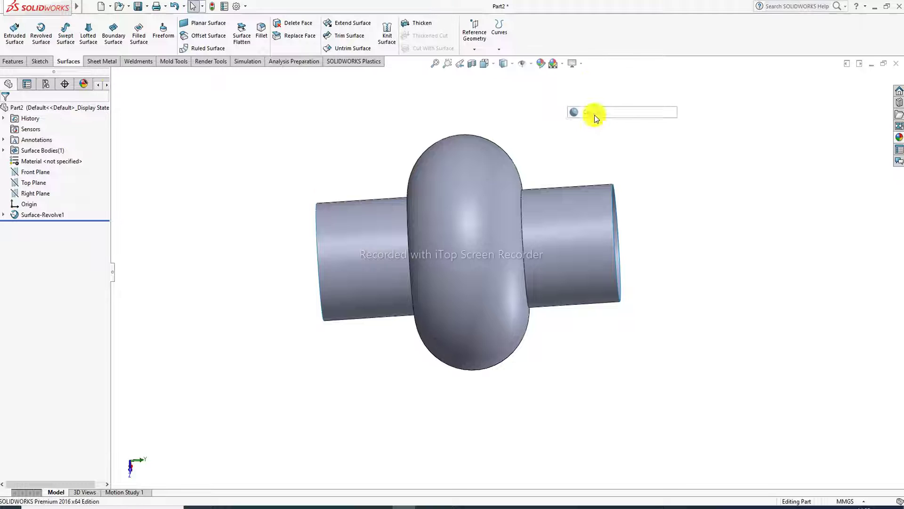
pyautogui.click(511, 265)
pyautogui.moveTo(428, 263)
pyautogui.mouseDown(button='middle')
pyautogui.moveTo(382, 258)
pyautogui.moveTo(360, 181)
pyautogui.moveTo(359, 255)
pyautogui.moveTo(420, 272)
pyautogui.mouseUp(button='middle')
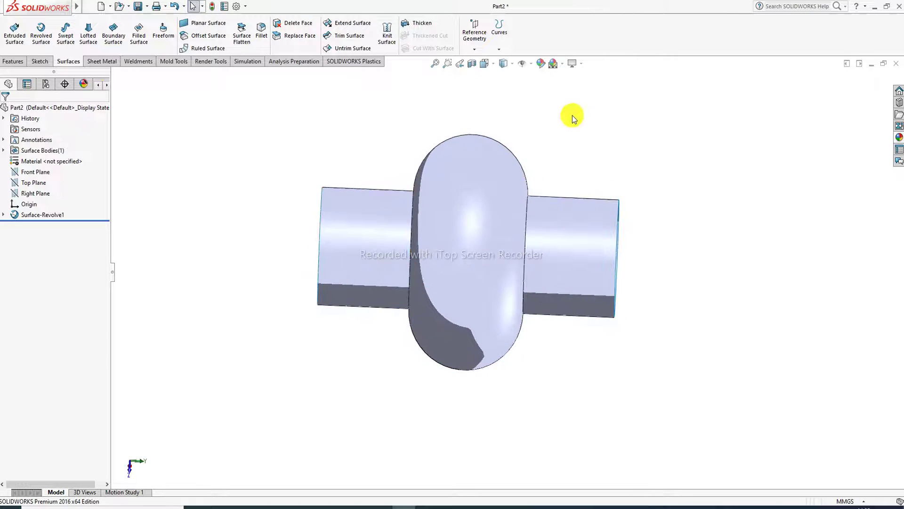
# Apply the polished brass appearance from the Metal library to the whole revolved surface part.
pyautogui.click(541, 63)
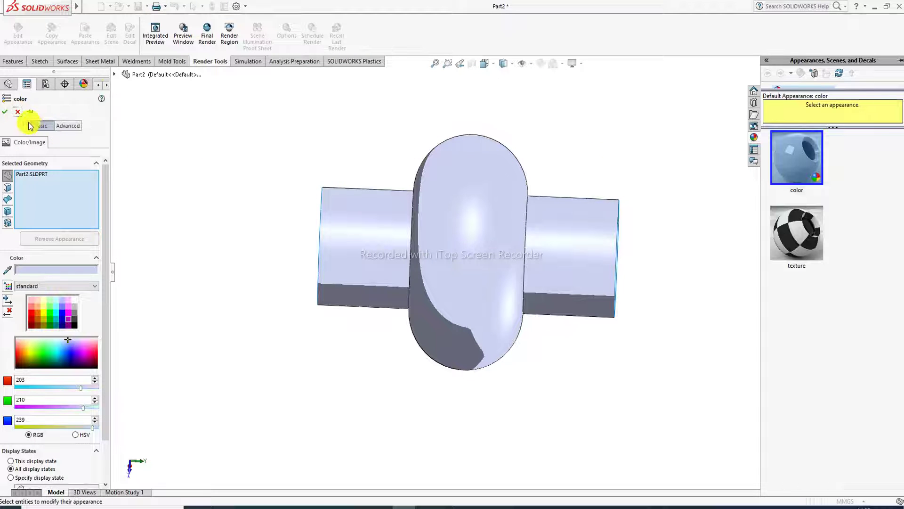
pyautogui.click(17, 111)
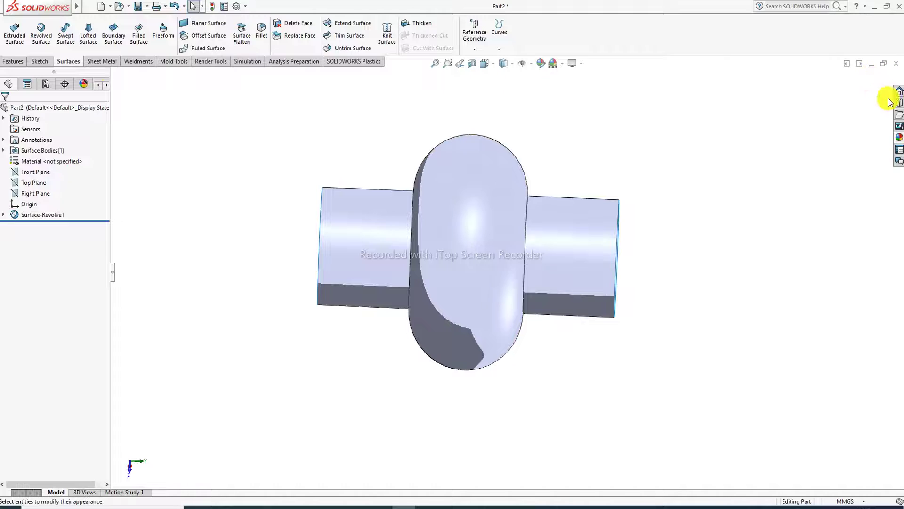
pyautogui.click(899, 137)
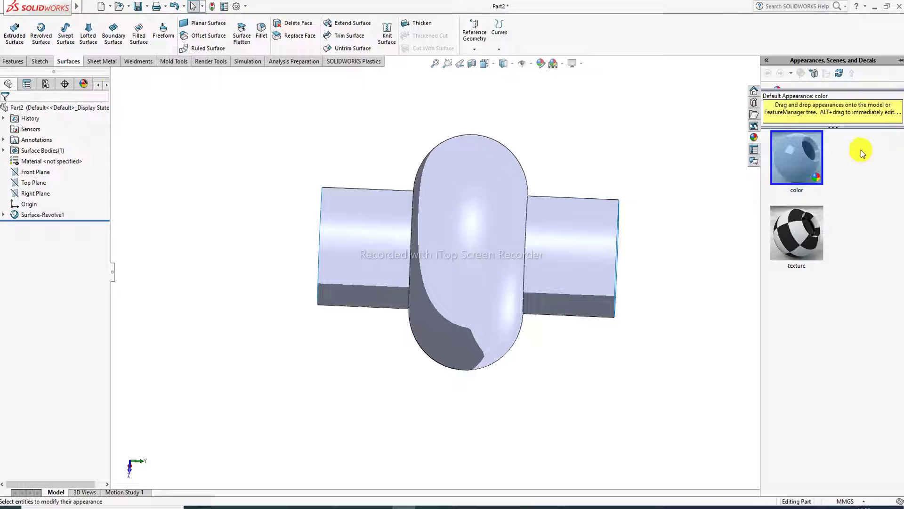
pyautogui.moveTo(821, 88); pyautogui.dragTo(885, 272)
pyautogui.doubleClick(809, 93)
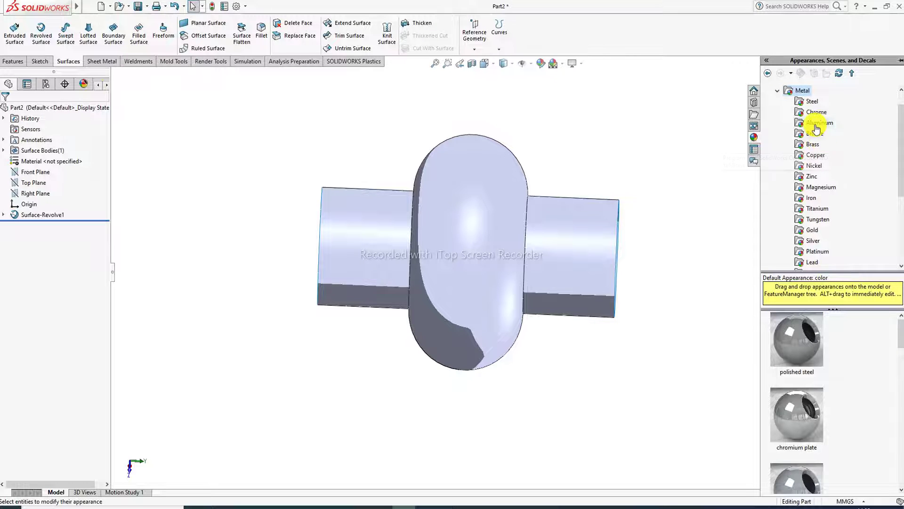
pyautogui.click(813, 169)
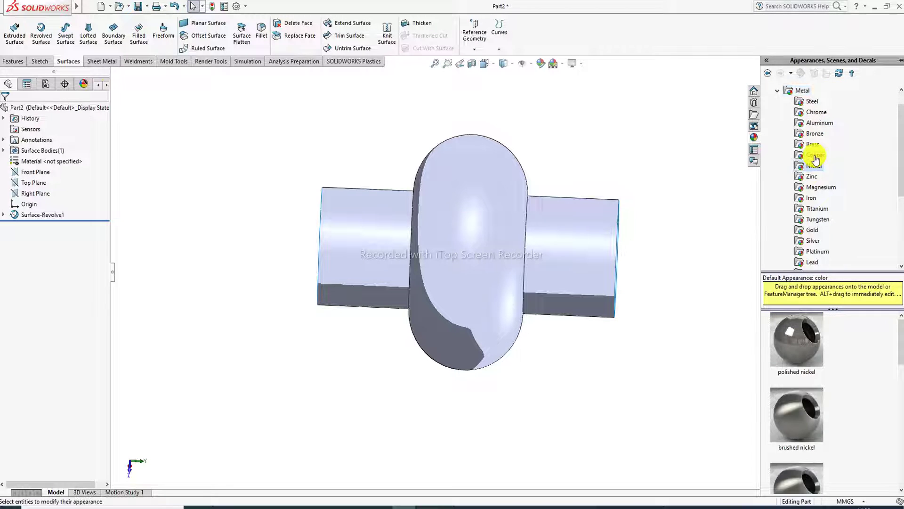
pyautogui.click(815, 156)
pyautogui.click(816, 146)
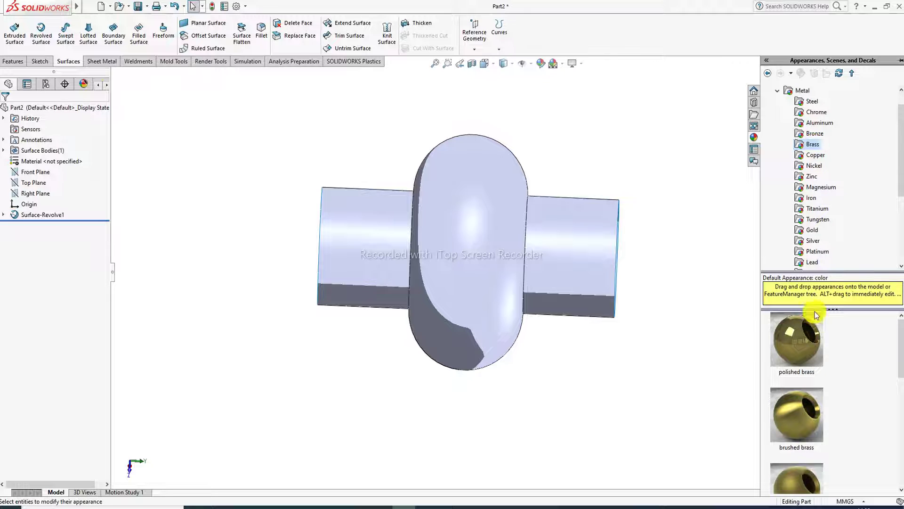
pyautogui.moveTo(801, 335); pyautogui.dragTo(617, 280)
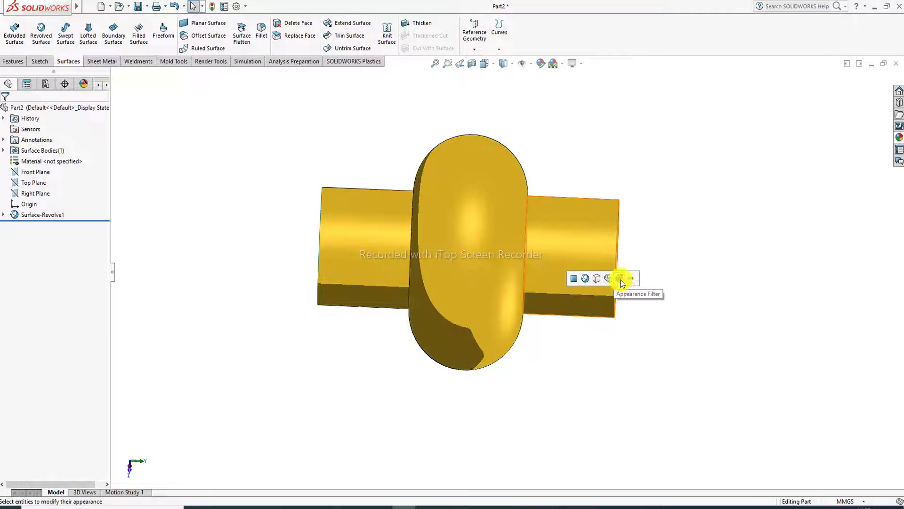
pyautogui.click(619, 280)
# Turn off the Cartoon view setting so the brass surface uses smooth shading.
pyautogui.moveTo(544, 208); pyautogui.dragTo(515, 165, button='middle')
pyautogui.scroll(-2, 515, 165)
pyautogui.scroll(-2, 516, 165)
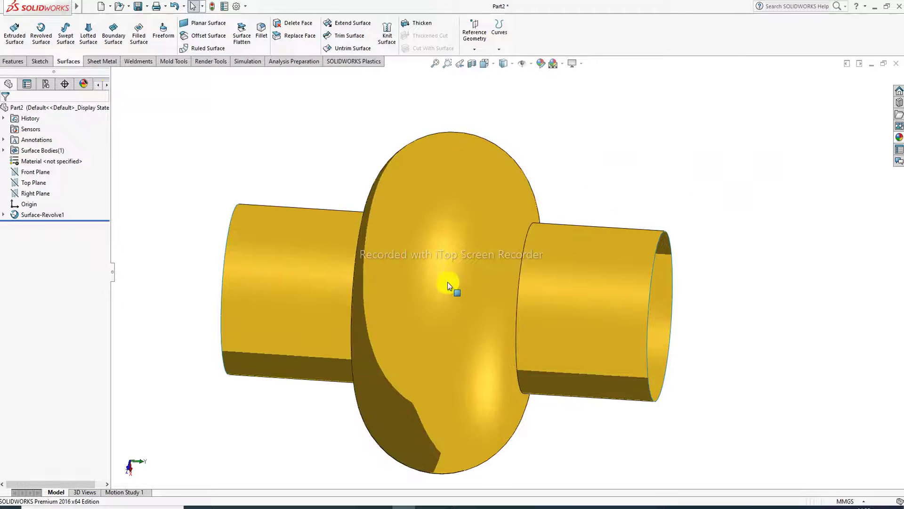
pyautogui.moveTo(503, 299); pyautogui.dragTo(549, 297, button='middle')
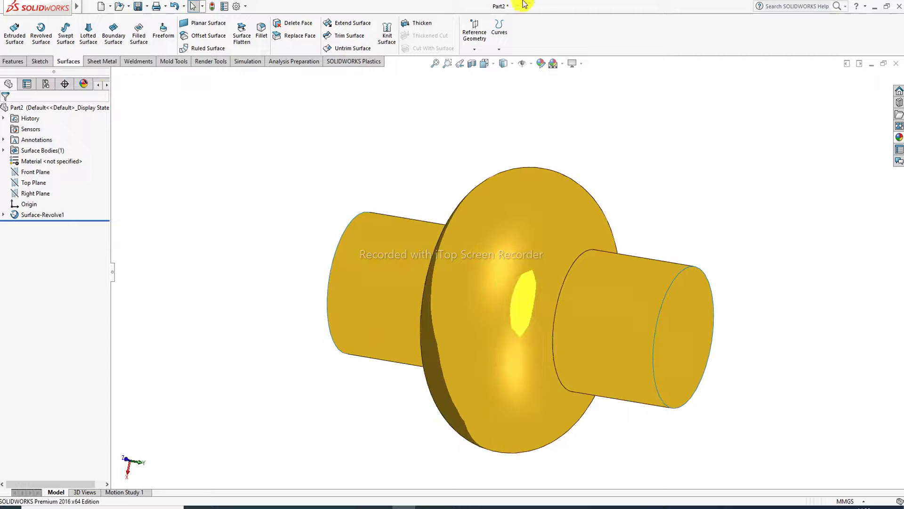
pyautogui.click(580, 64)
pyautogui.click(593, 113)
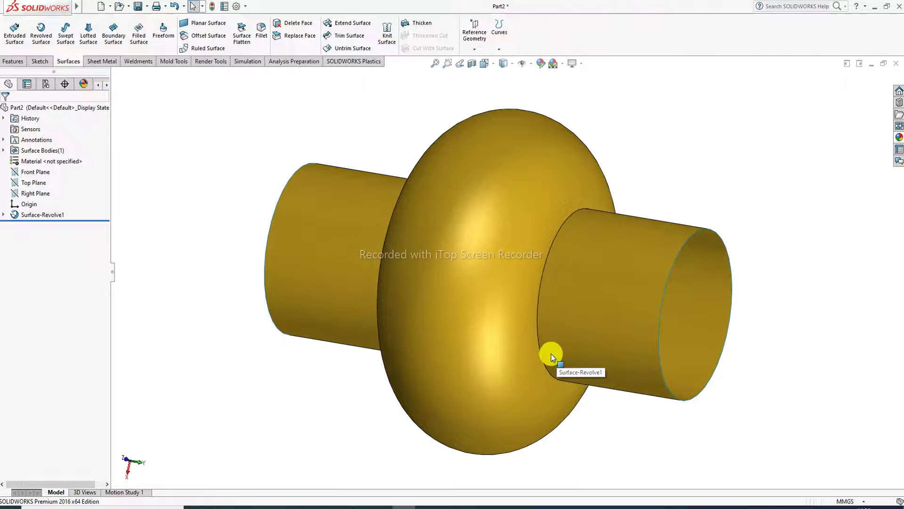
pyautogui.moveTo(563, 336); pyautogui.dragTo(538, 328, button='middle')
pyautogui.scroll(-2, 535, 332)
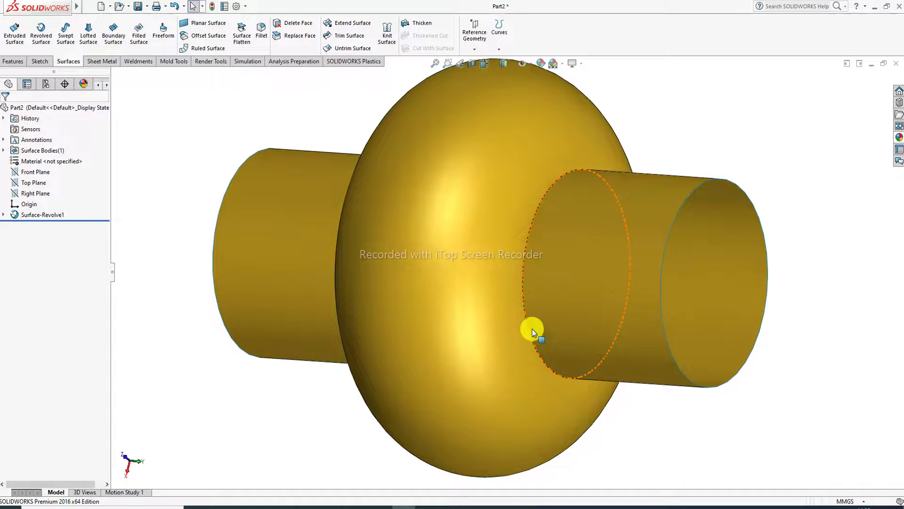
pyautogui.scroll(2, 532, 329)
pyautogui.moveTo(664, 95); pyautogui.dragTo(666, 121, button='middle')
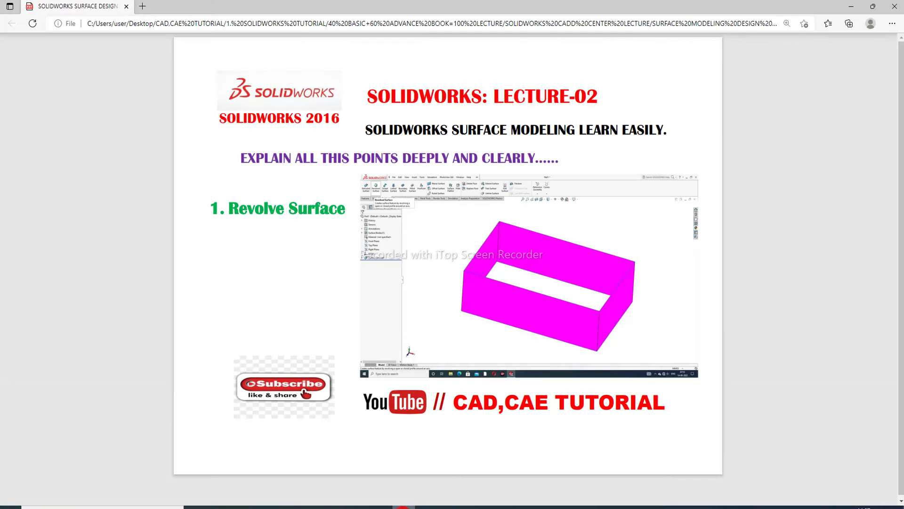
pyautogui.click(398, 507)
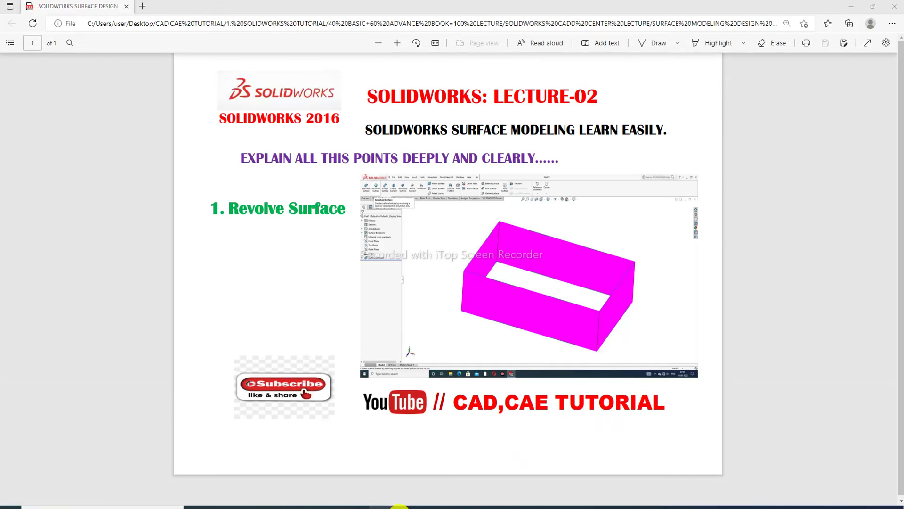